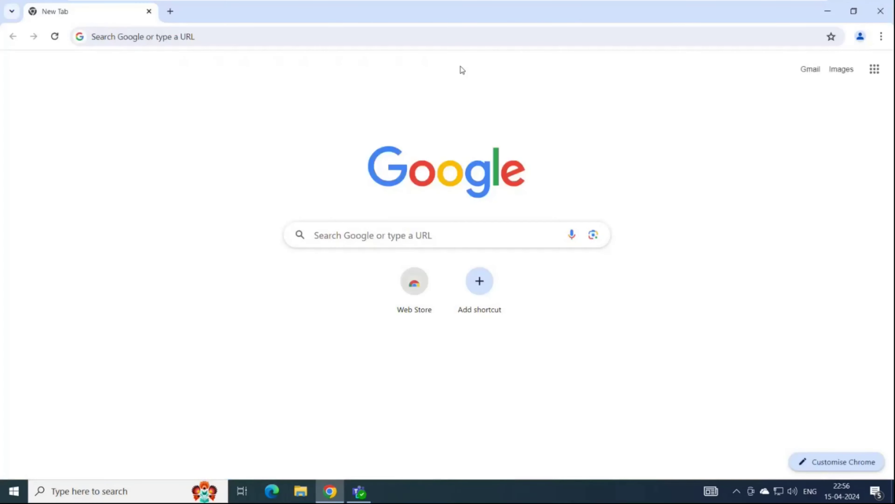
Go to portal.office.com and enter the work account e-mail on the sign-in page.
left_click(446, 43)
type("porta")
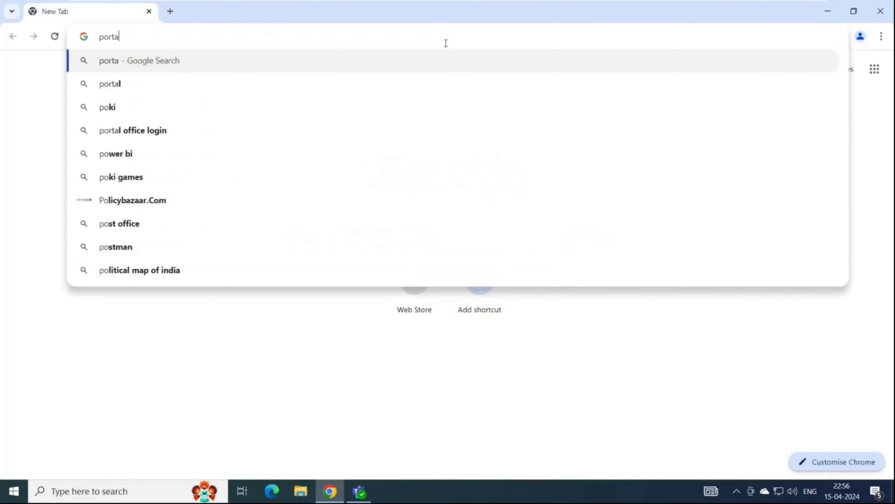
type("l.office.com")
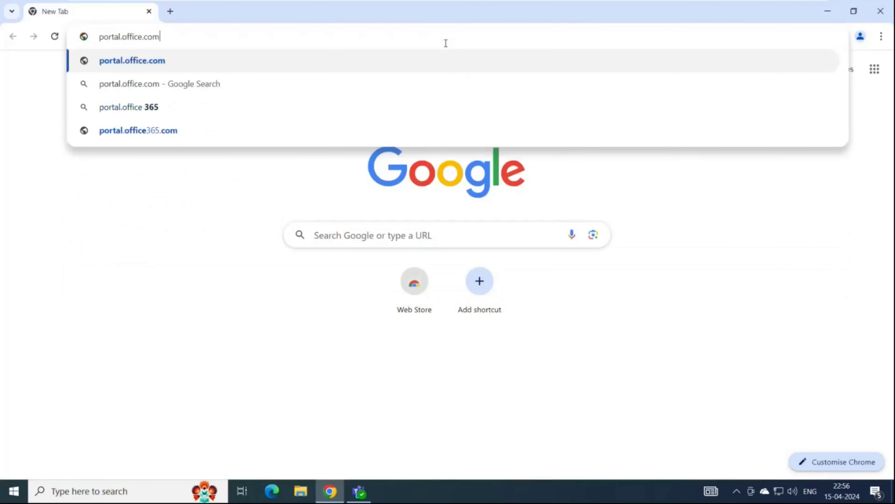
key("Return")
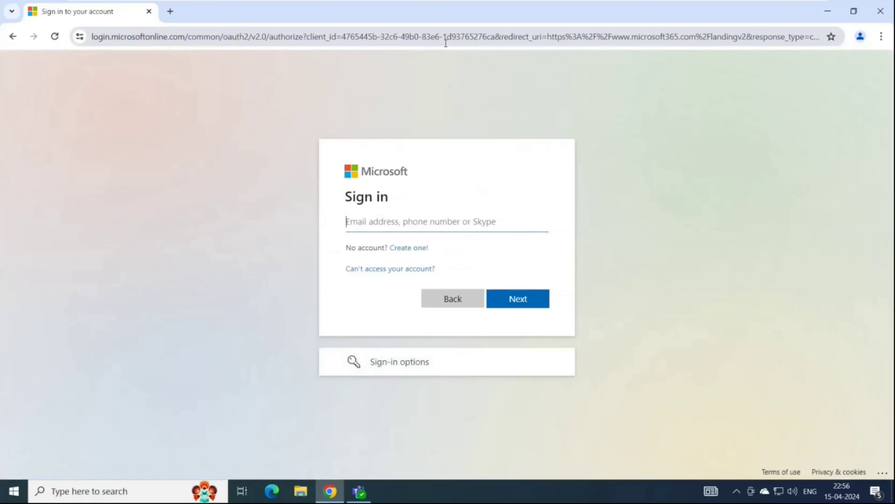
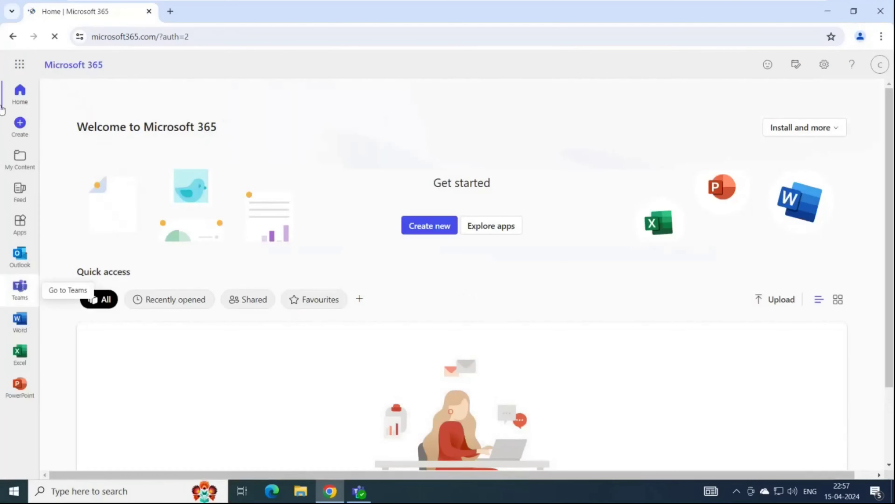
Launch Teams on the web from the Microsoft 365 left app rail.
left_click(20, 288)
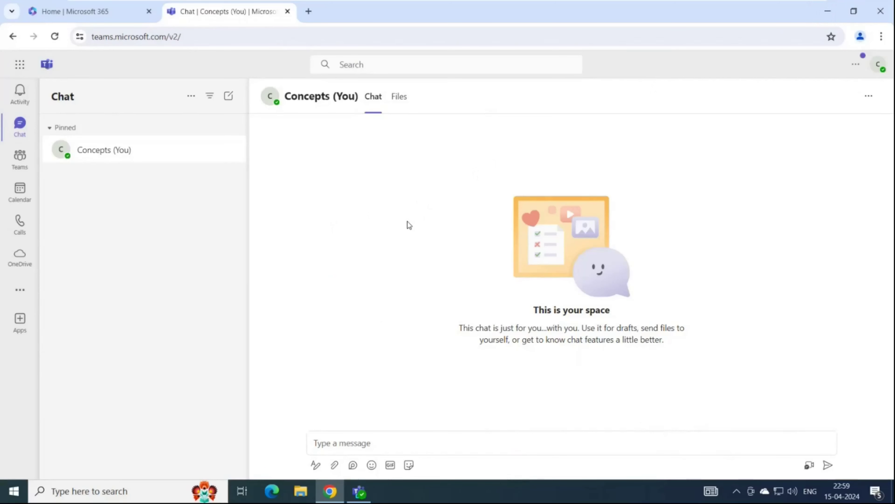
In a new tab, search 'download' and open Microsoft's Teams download page.
left_click(309, 11)
type("download")
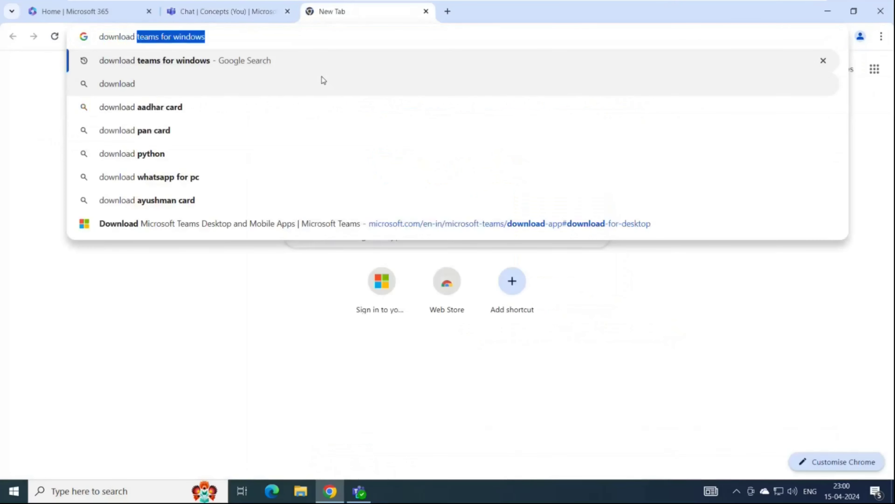
key("Return")
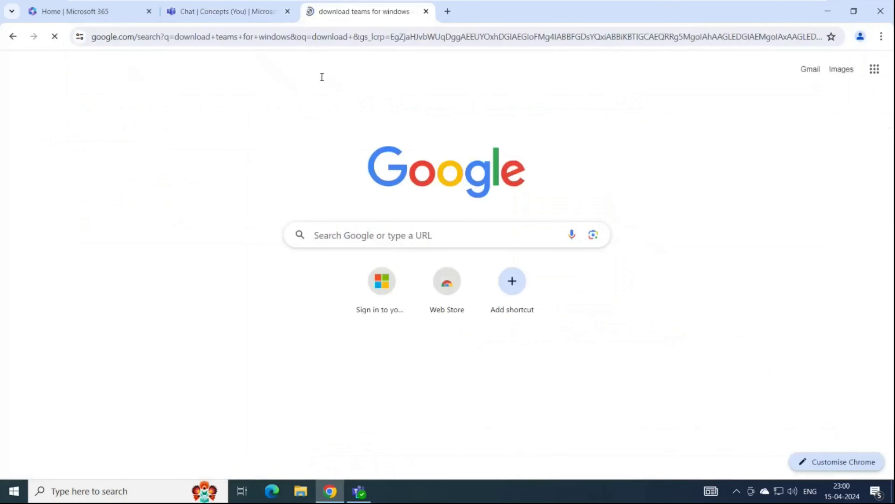
left_click(268, 197)
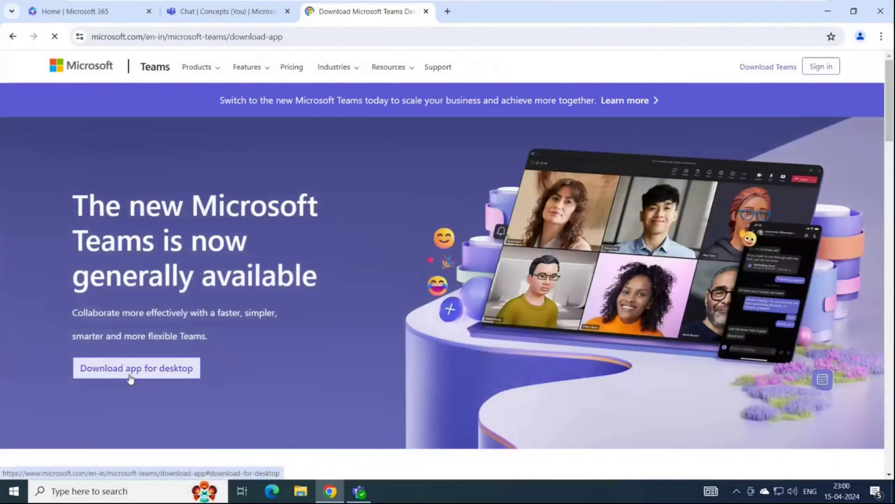
Expand the work-or-school Teams desktop download options, then close the download page.
left_click(127, 379)
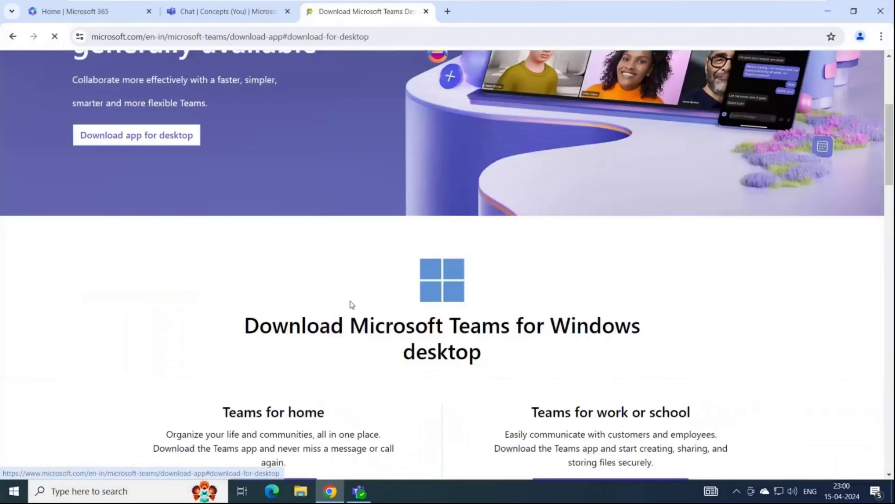
left_click_drag(539, 205, 700, 206)
left_click(700, 206)
left_click(586, 290)
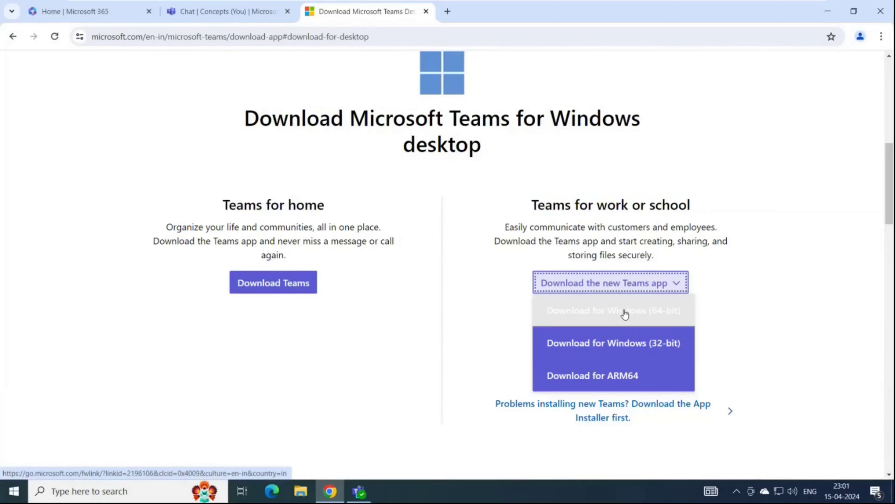
left_click(609, 226)
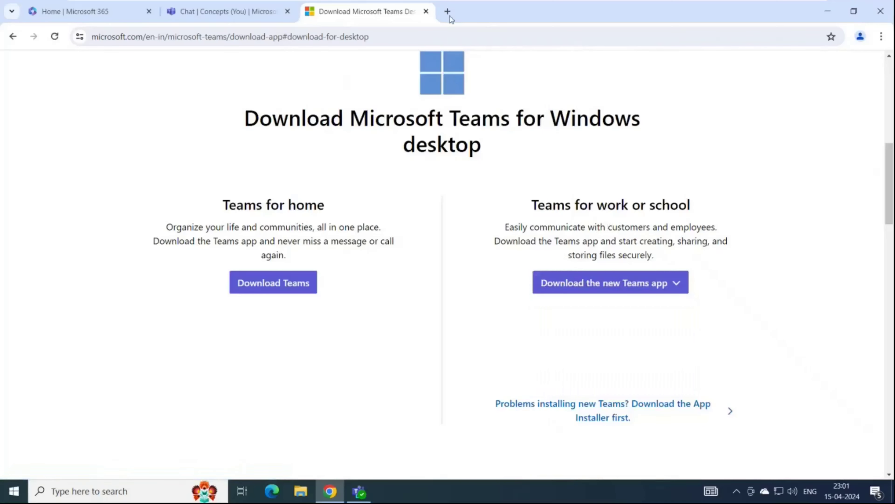
left_click(426, 12)
Minimize Chrome, launch the Teams desktop app from the taskbar, and focus its Search box.
left_click(825, 10)
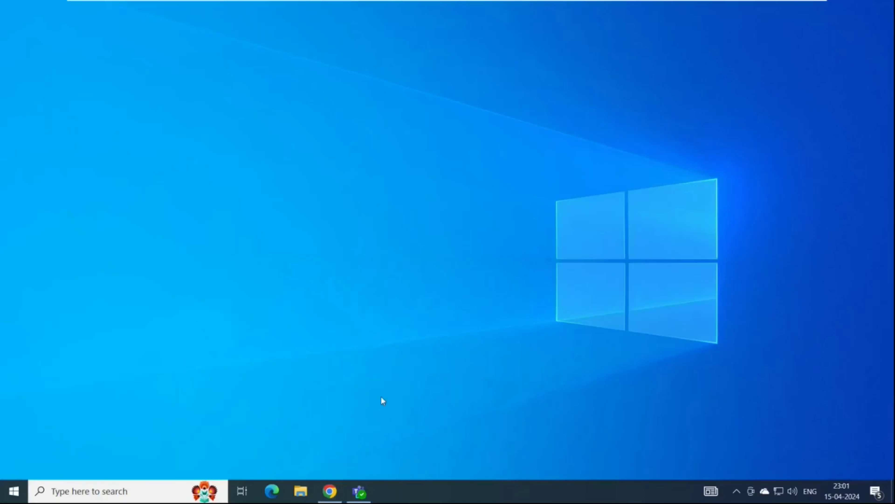
left_click(363, 490)
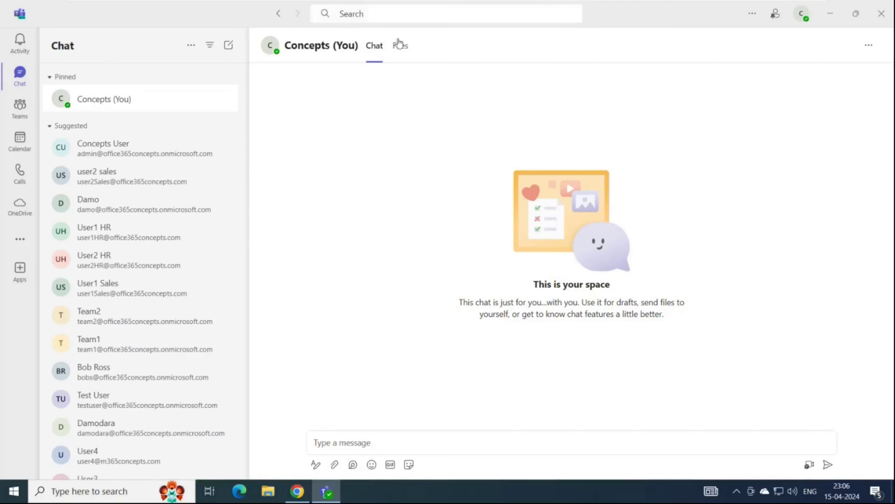
left_click(453, 11)
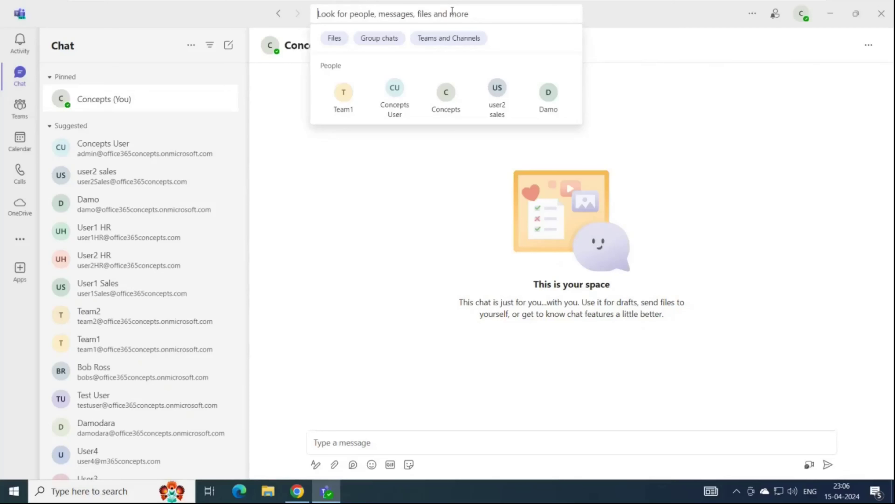
Search 'team', open a chat with the Team account, and view its contact card.
type("team")
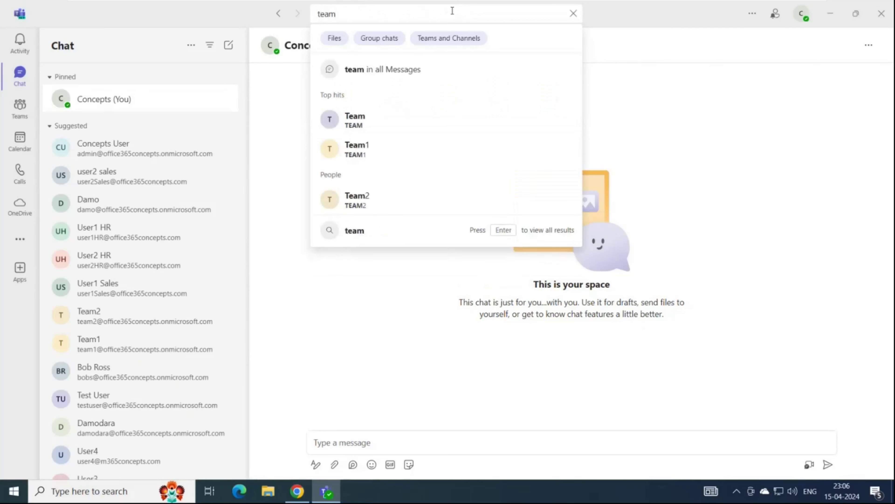
left_click(363, 124)
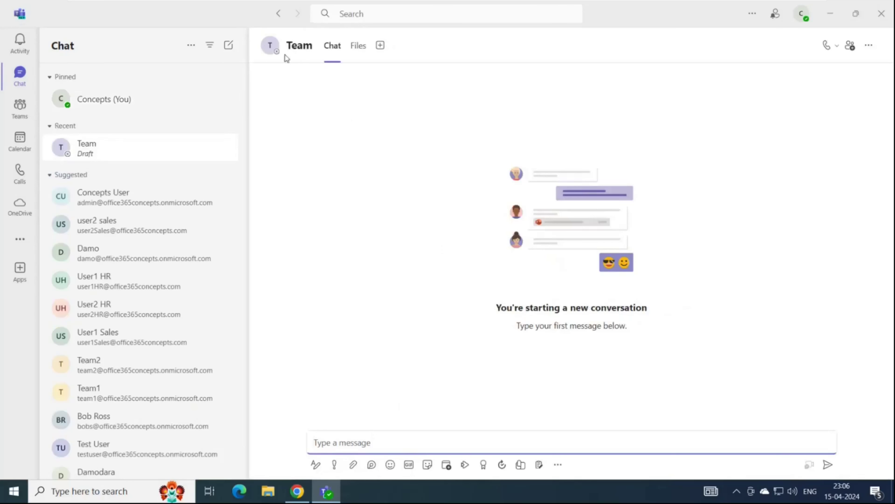
mouse_move(278, 53)
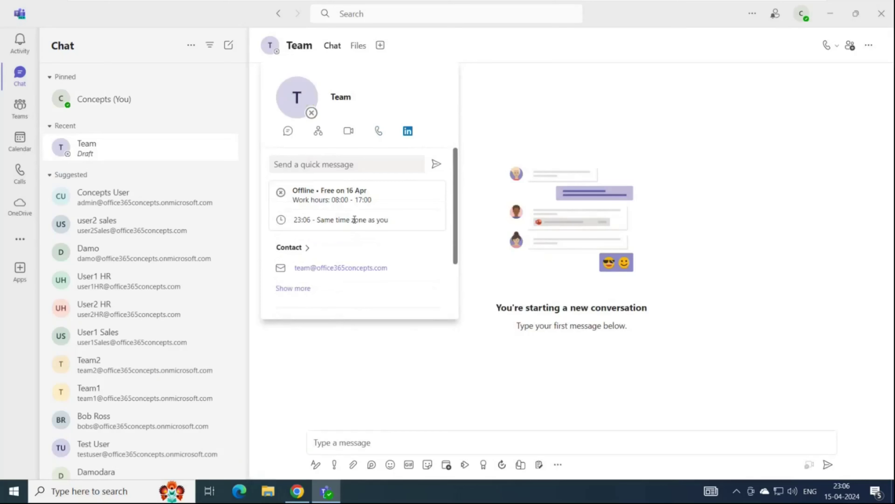
Send the message 'hi' to Team, then switch to the Activity feed.
left_click(395, 388)
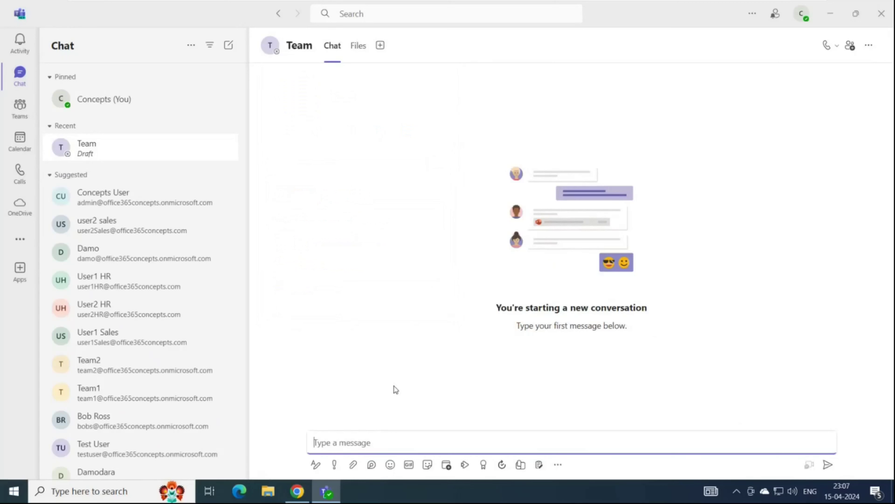
type("hi")
key("Return")
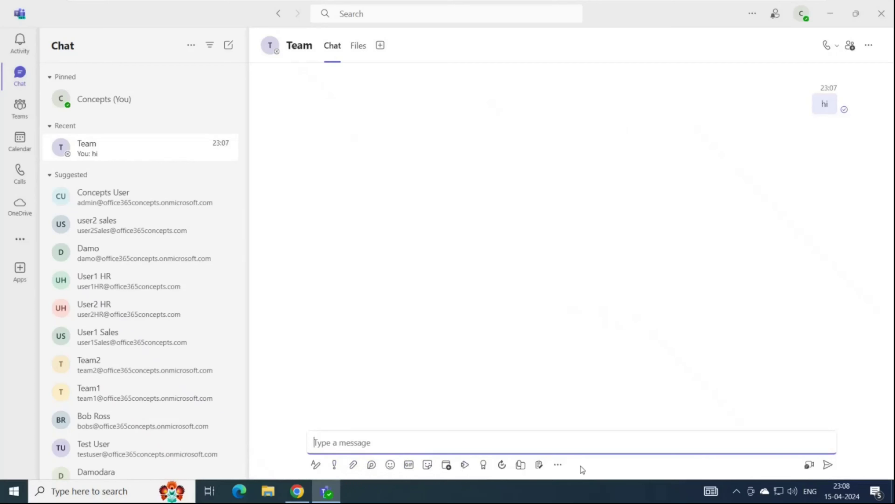
left_click(26, 41)
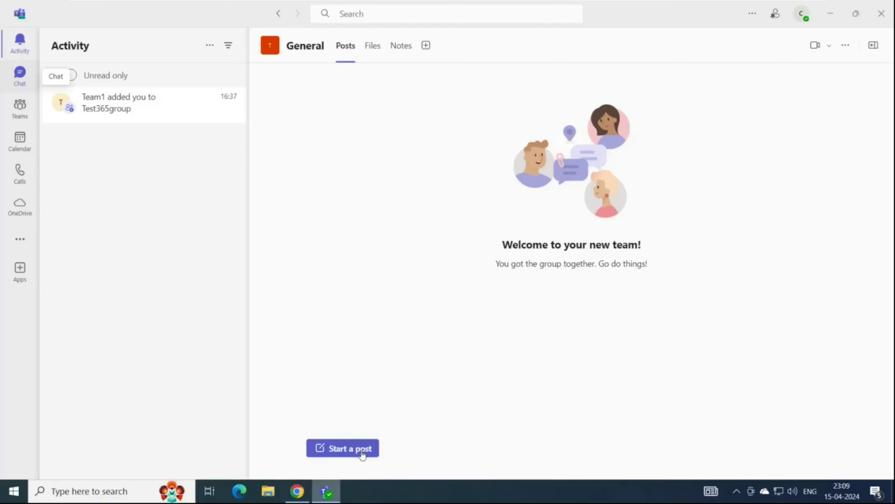
left_click(20, 80)
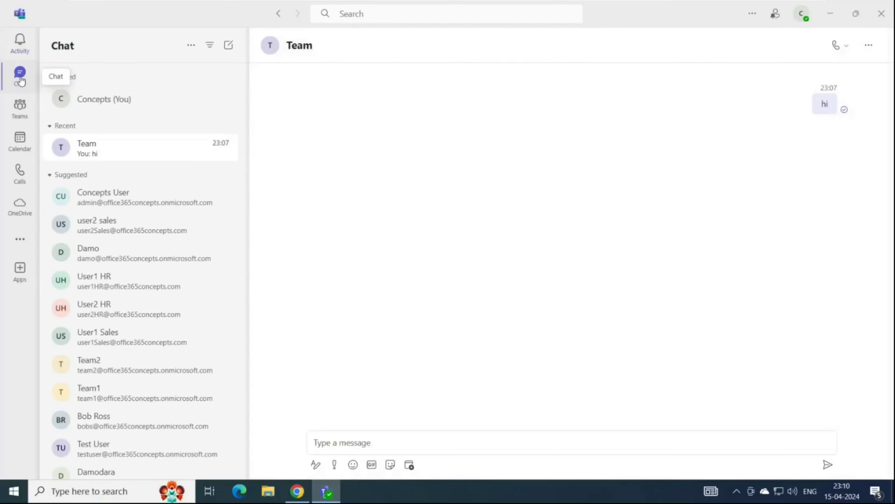
left_click(338, 437)
type("@te")
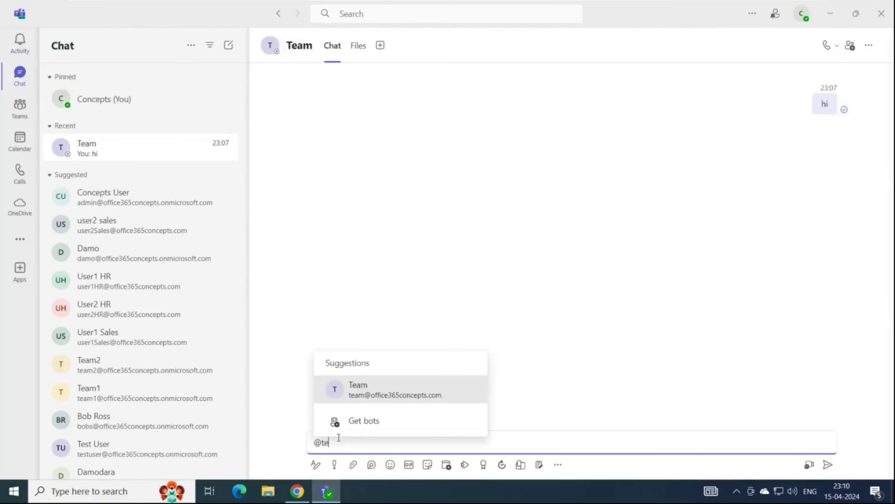
type("am")
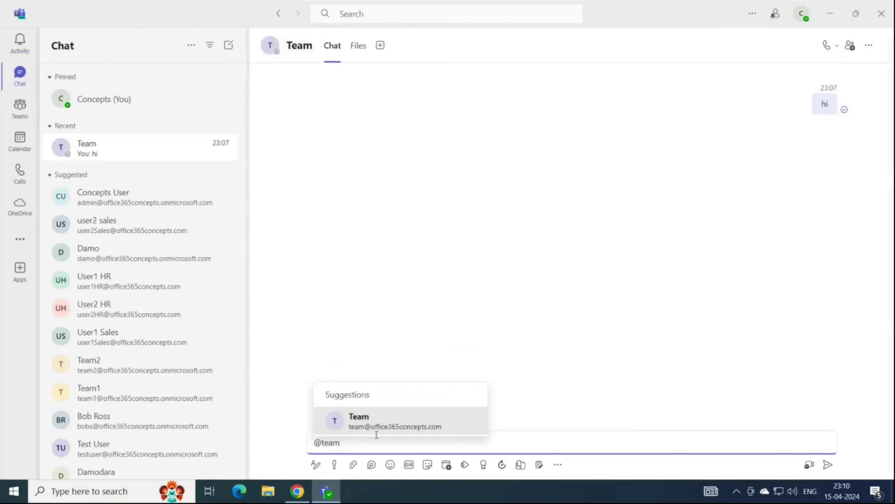
left_click(383, 421)
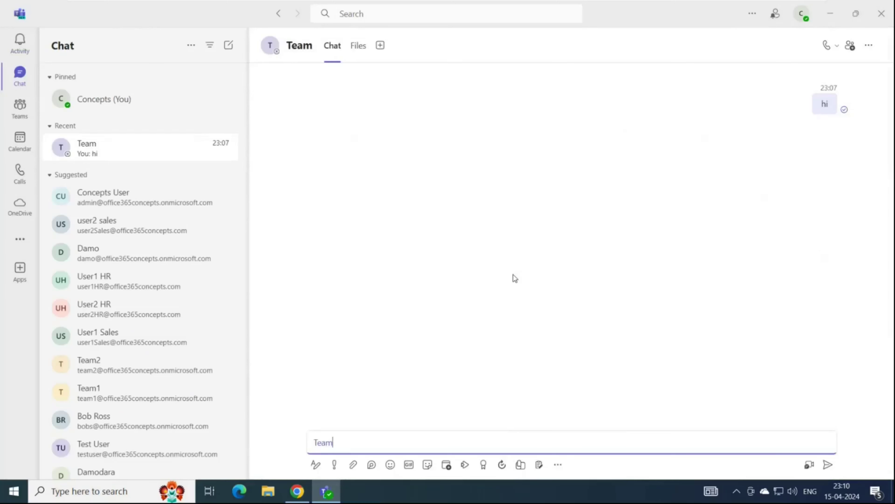
Check the Activity feed, then go back to the Team chat showing the sent 'hi'.
left_click(23, 50)
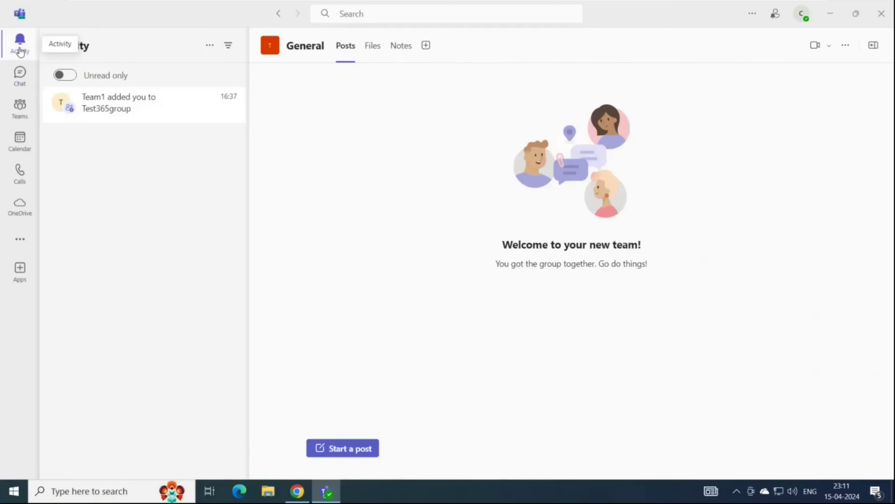
left_click(28, 82)
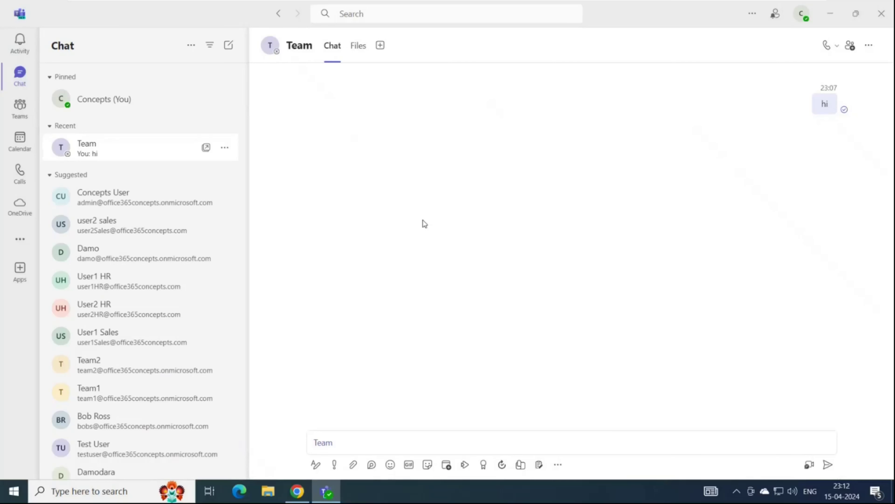
Browse the search suggestions list, then close search and start a blank new chat.
left_click(403, 11)
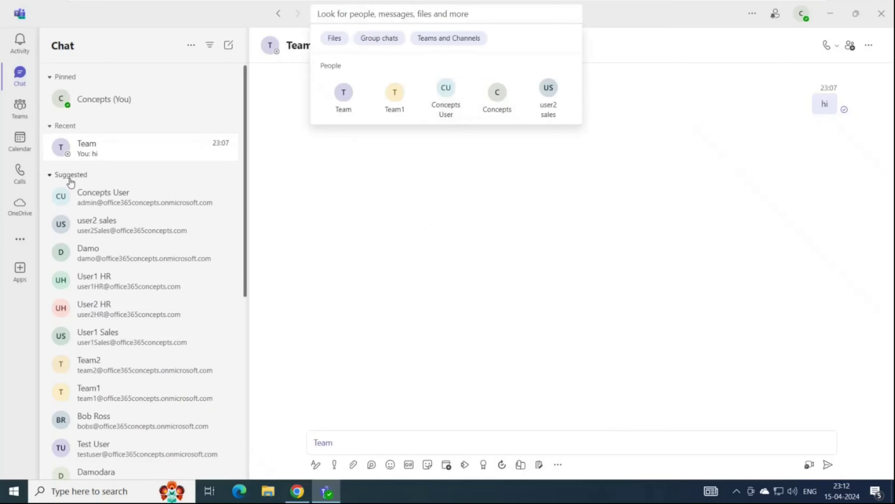
scroll(130, 288, "down", 7)
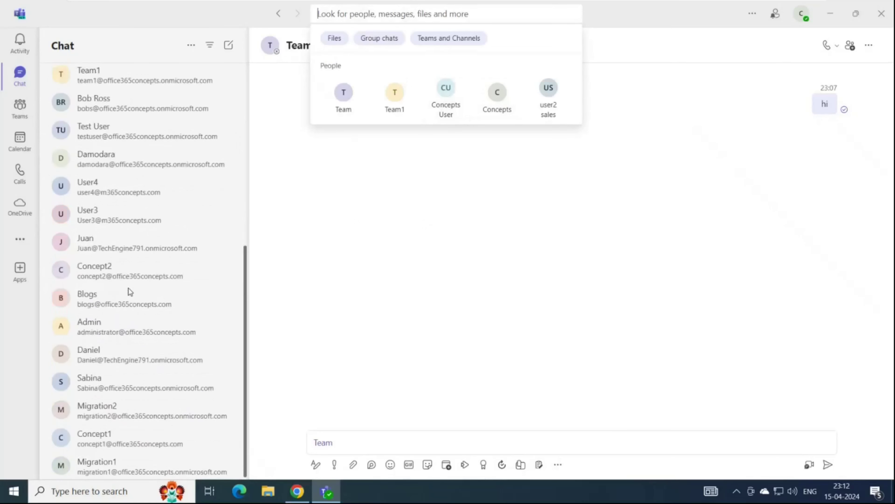
scroll(128, 291, "up", 8)
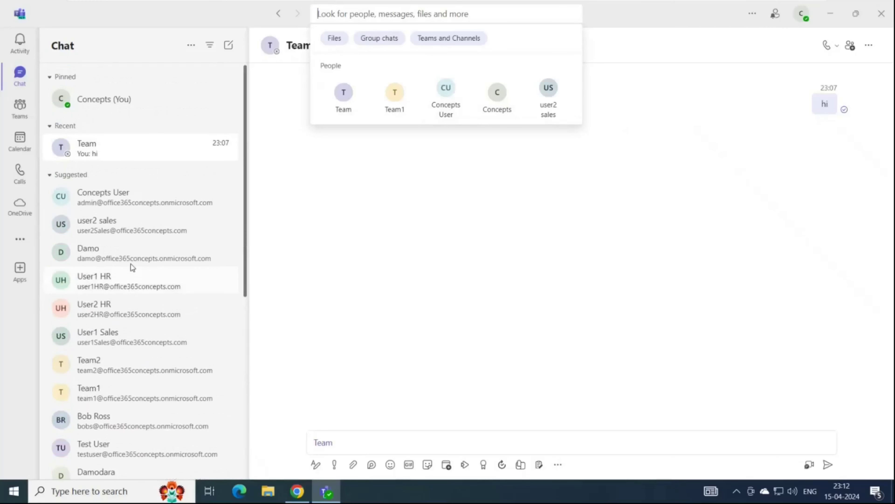
left_click(125, 231)
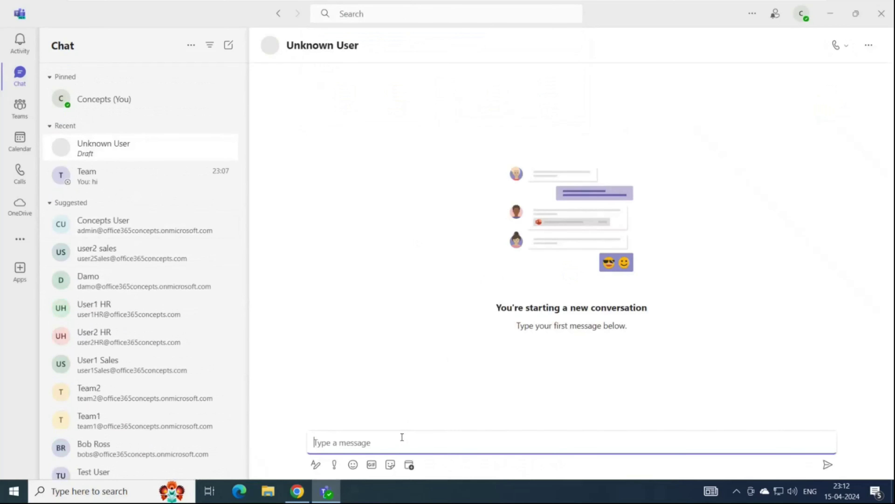
Open the Teams section, landing on Test365group's General channel welcome page.
left_click(20, 110)
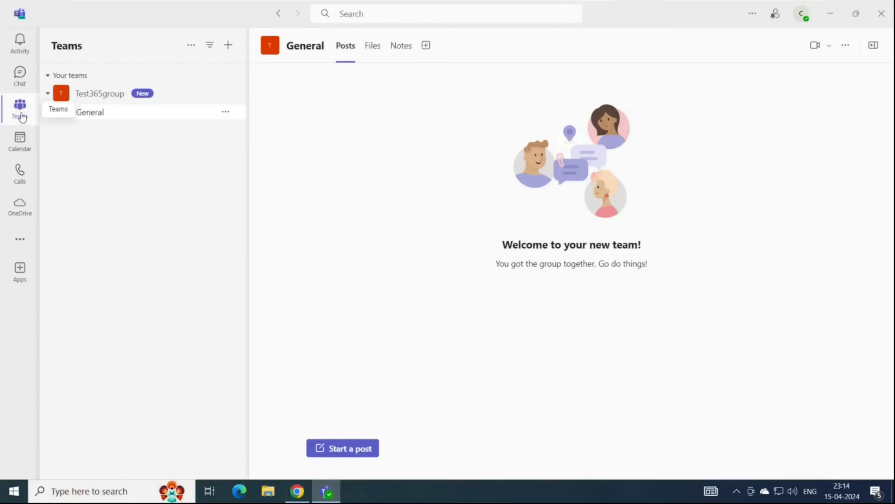
Go from the + menu through Join team to the Create a new team template page.
left_click(230, 48)
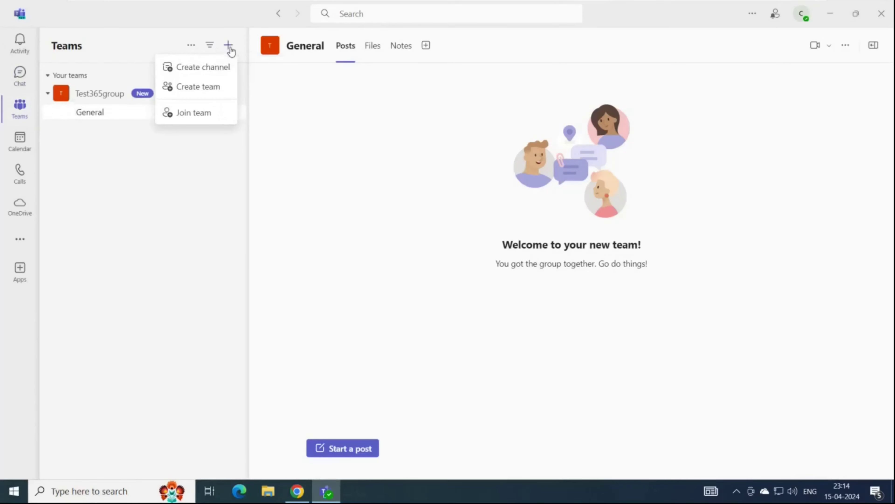
left_click(195, 114)
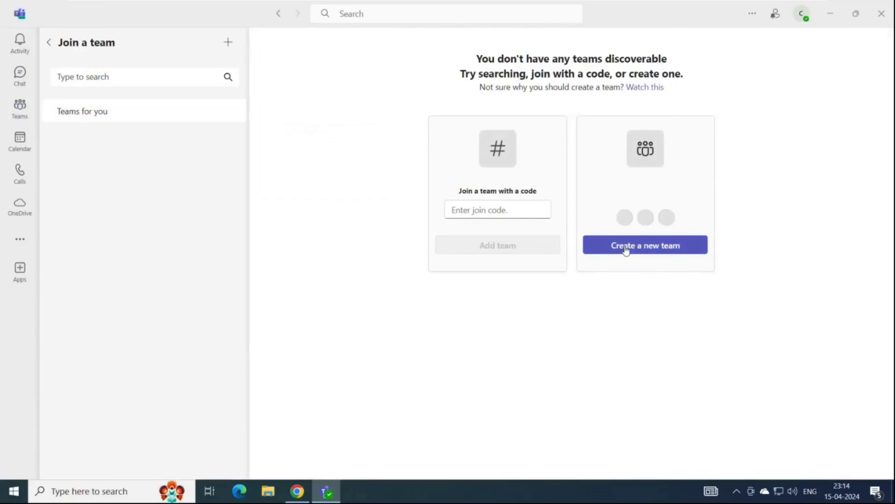
left_click(649, 248)
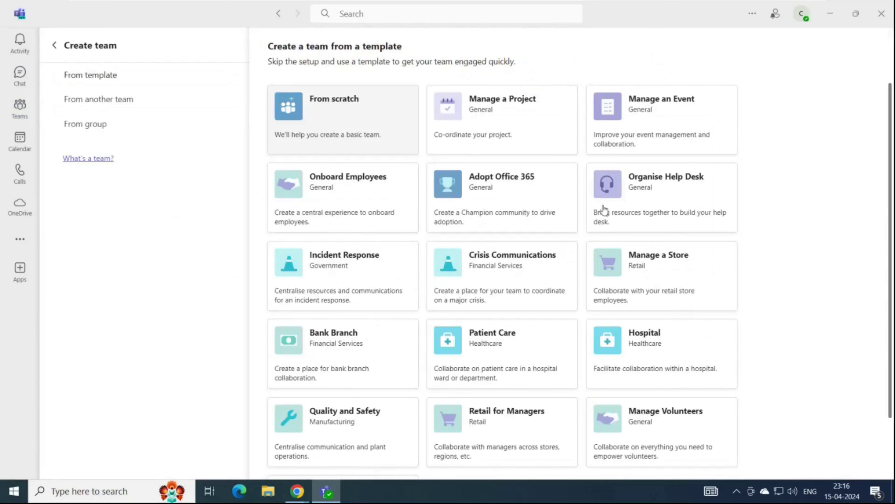
Pick the From scratch template and bring up the Private/Public team choice.
left_click(369, 130)
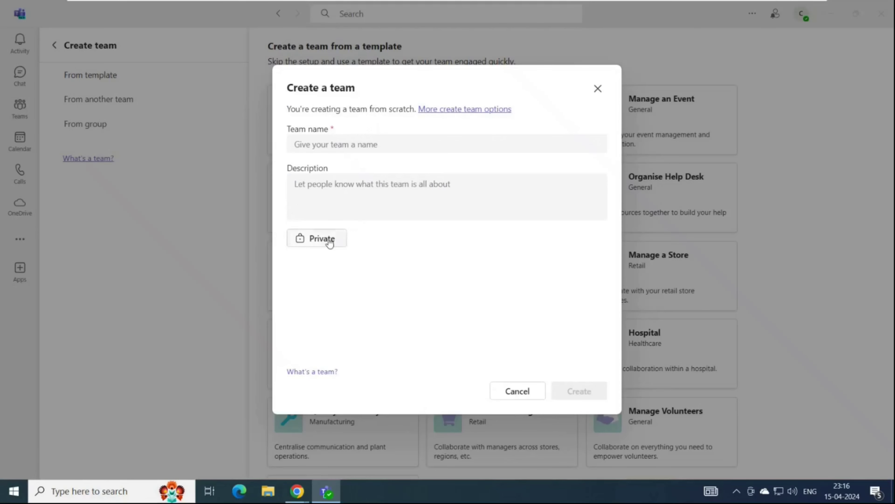
left_click(329, 239)
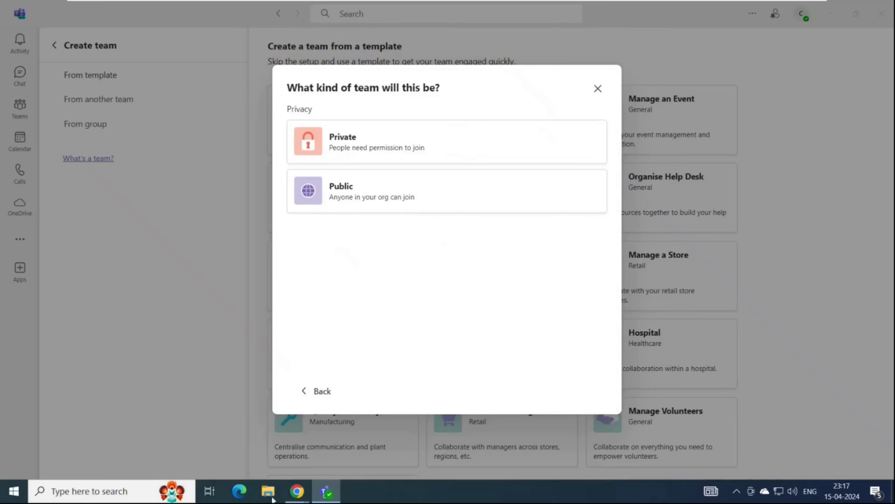
Bring up the Microsoft 365 browser window and launch Teams on the web from the app bar.
mouse_move(298, 490)
left_click(371, 452)
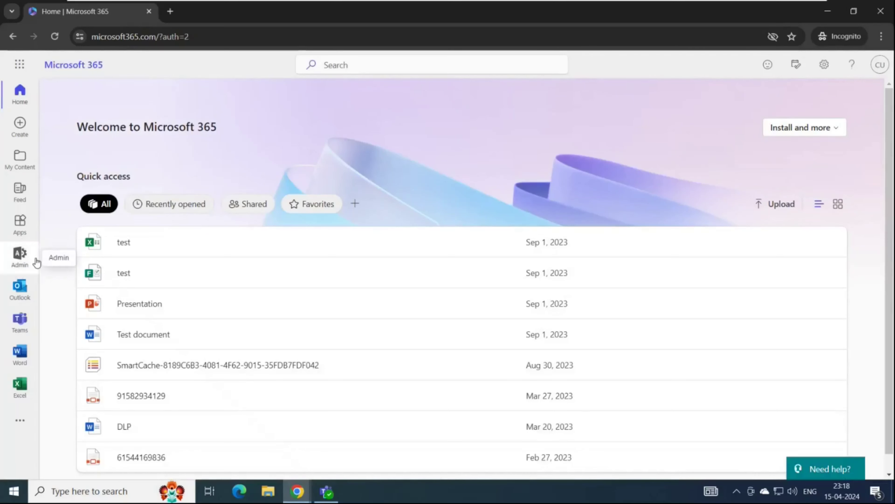
left_click(21, 324)
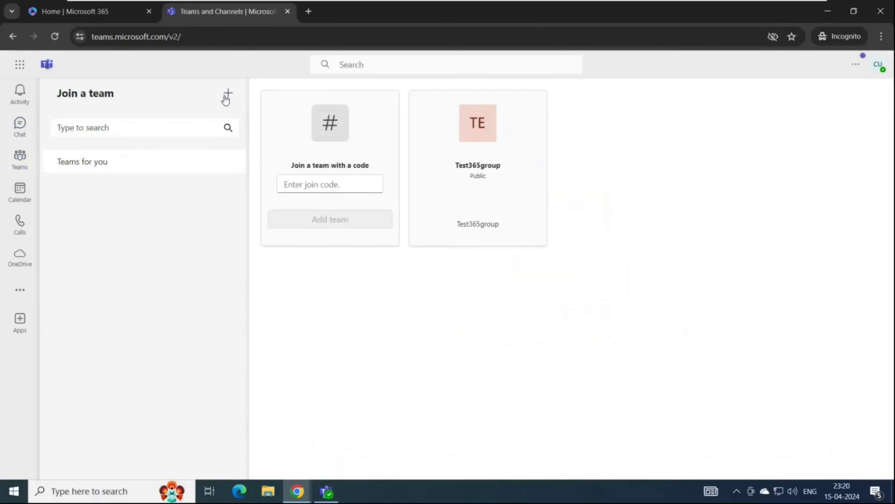
Check the web version's team privacy options, including Org-wide, then return to the Teams desktop app.
left_click(226, 100)
left_click(319, 264)
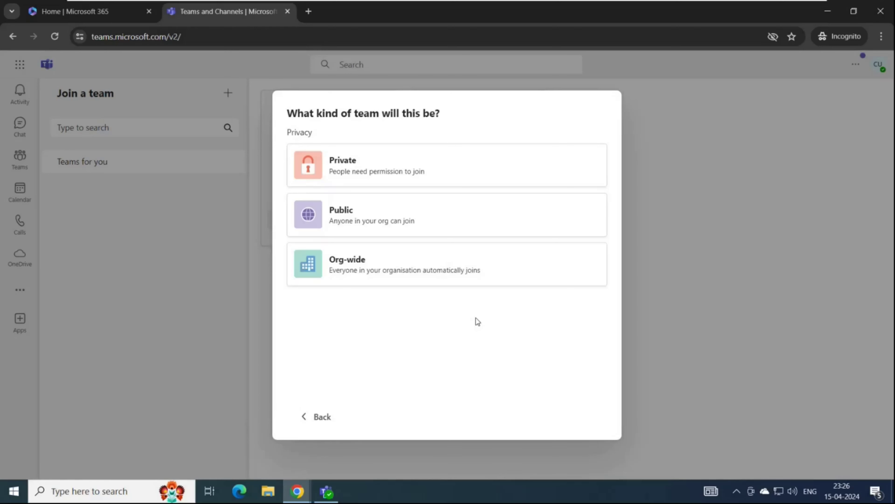
left_click(326, 491)
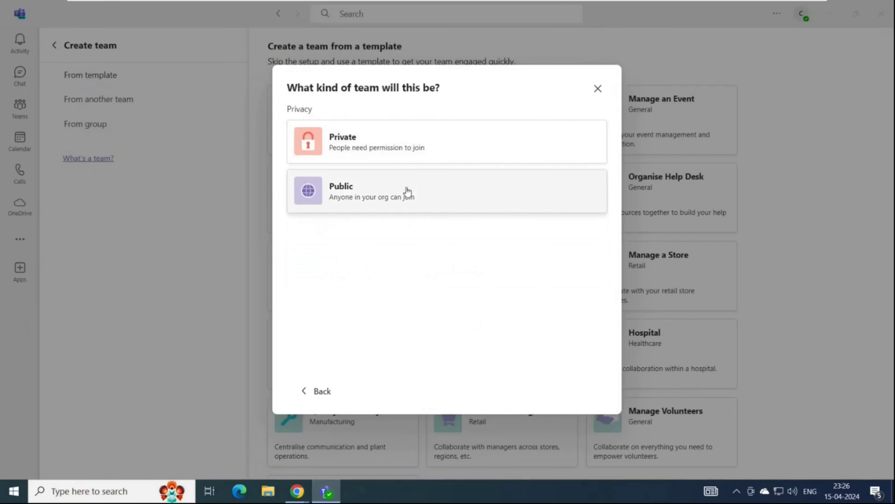
Make the team Private, name it 'Test1', and create it.
left_click(382, 153)
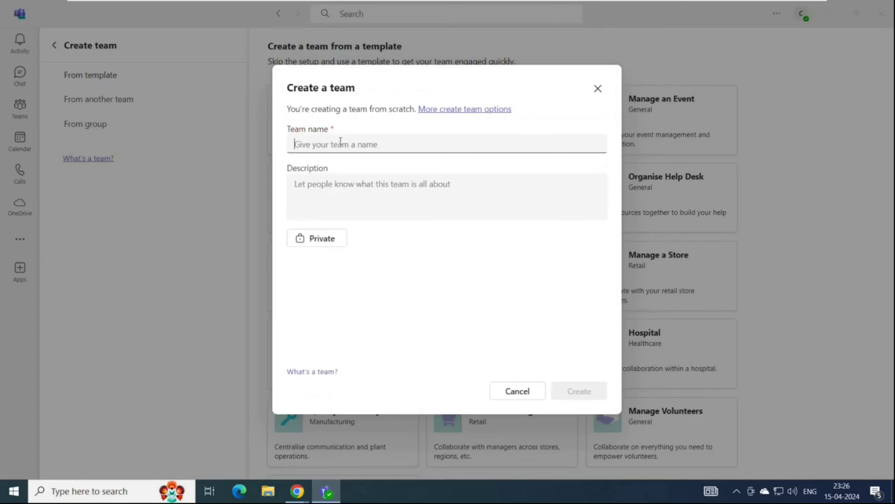
type("Test1")
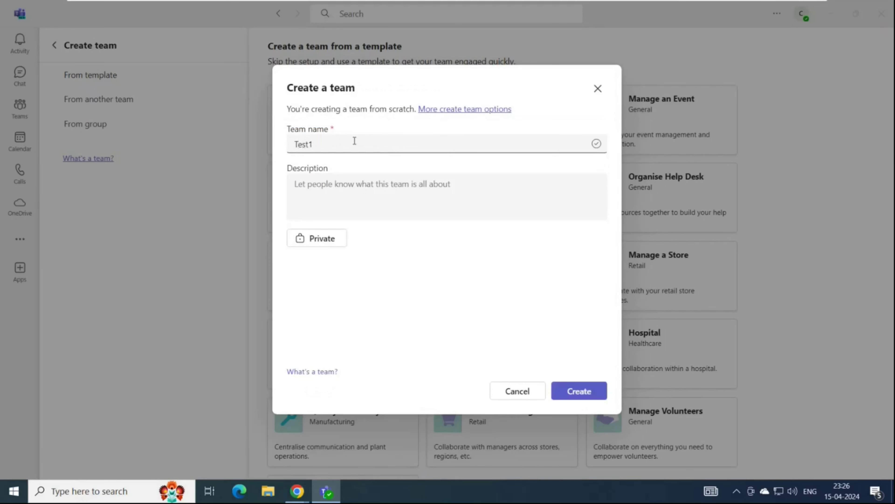
left_click(346, 194)
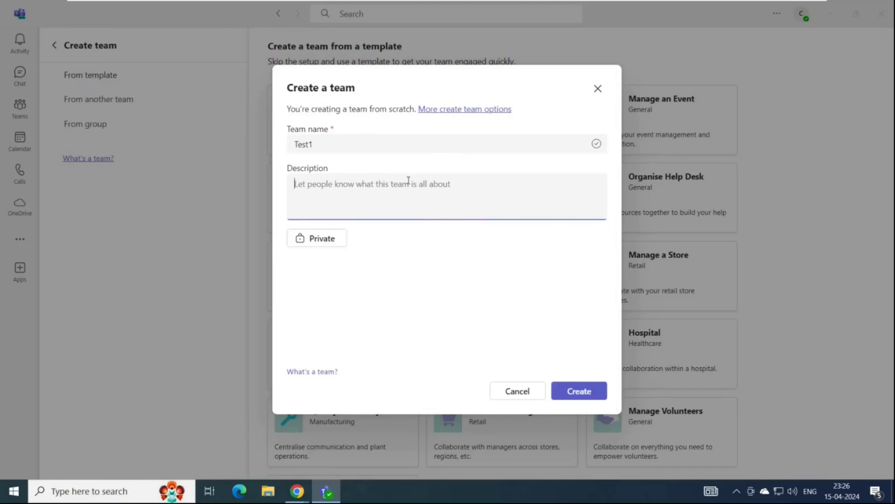
left_click(579, 392)
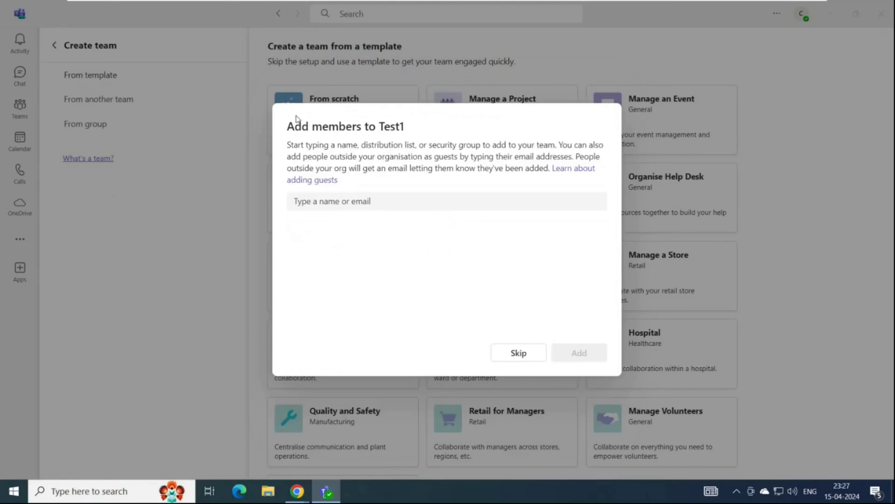
Search for 'team' and select the Team account as a member of Test1.
left_click_drag(296, 118, 410, 127)
left_click(411, 127)
left_click(357, 201)
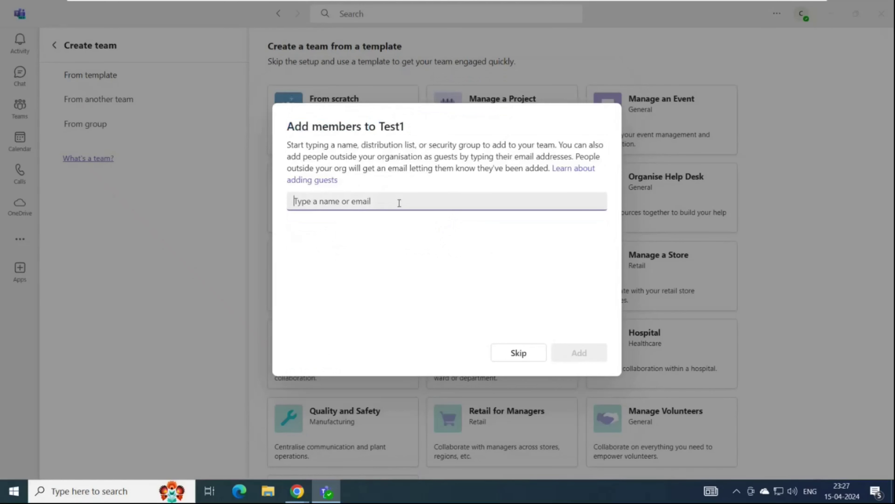
type("tean\\")
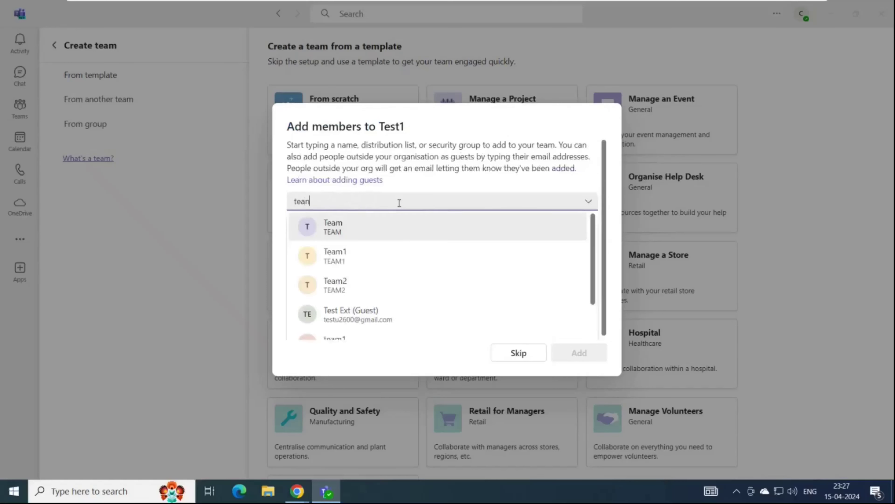
key("BackSpace")
key("BackSpace")
type("m")
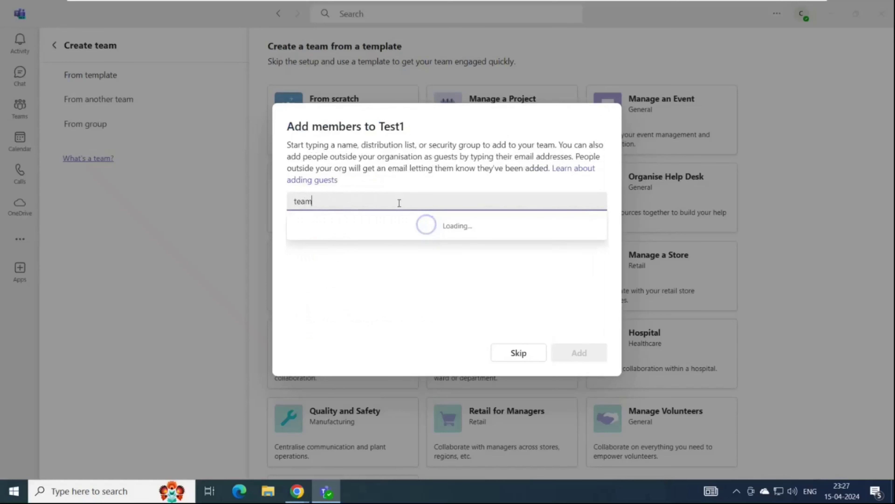
left_click(333, 233)
Select the second user by searching 'bob', set their role to Owner, and add both people.
type("bob")
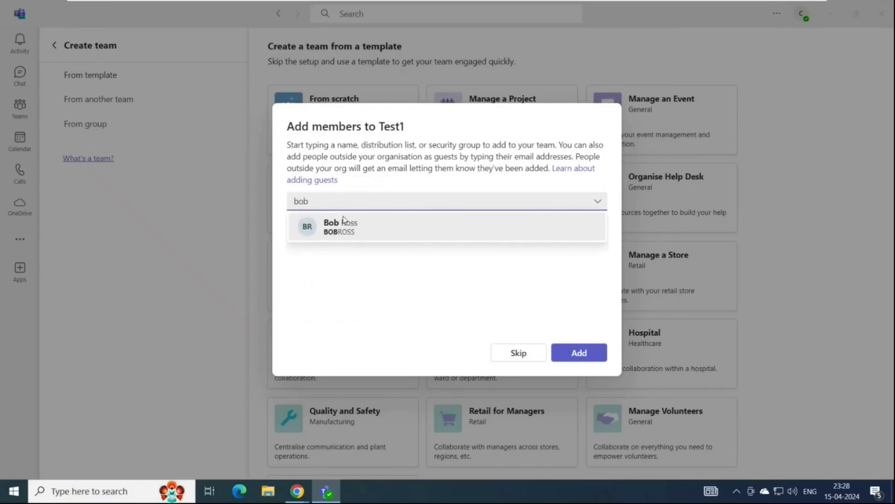
left_click(343, 216)
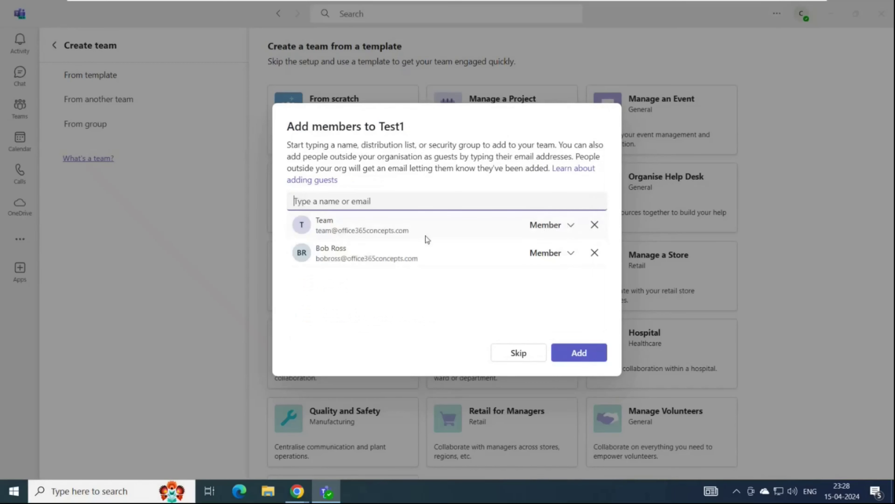
left_click(571, 260)
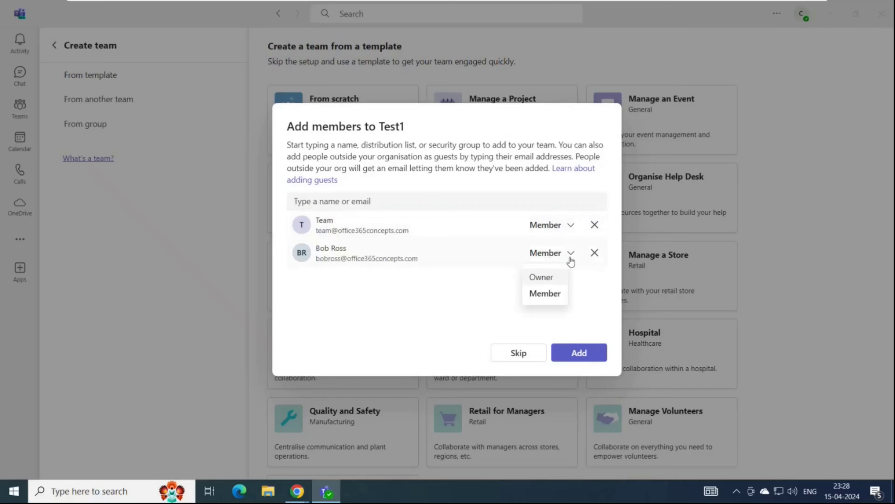
left_click(545, 280)
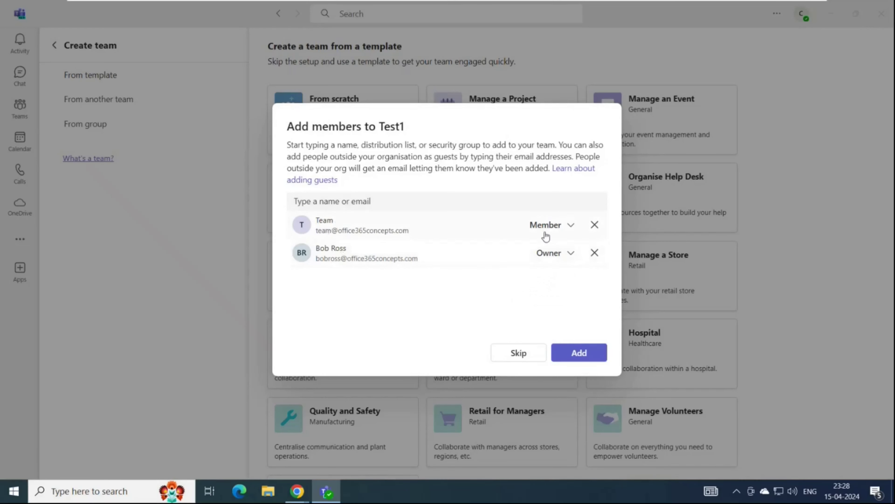
left_click(574, 351)
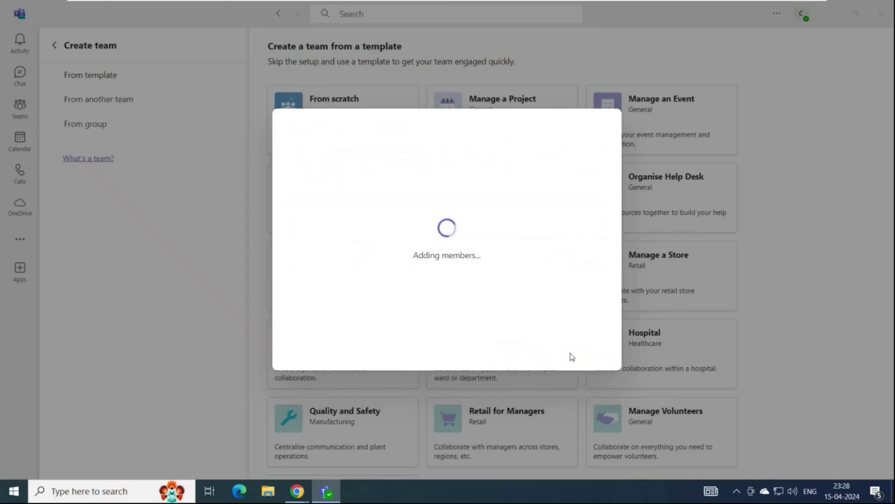